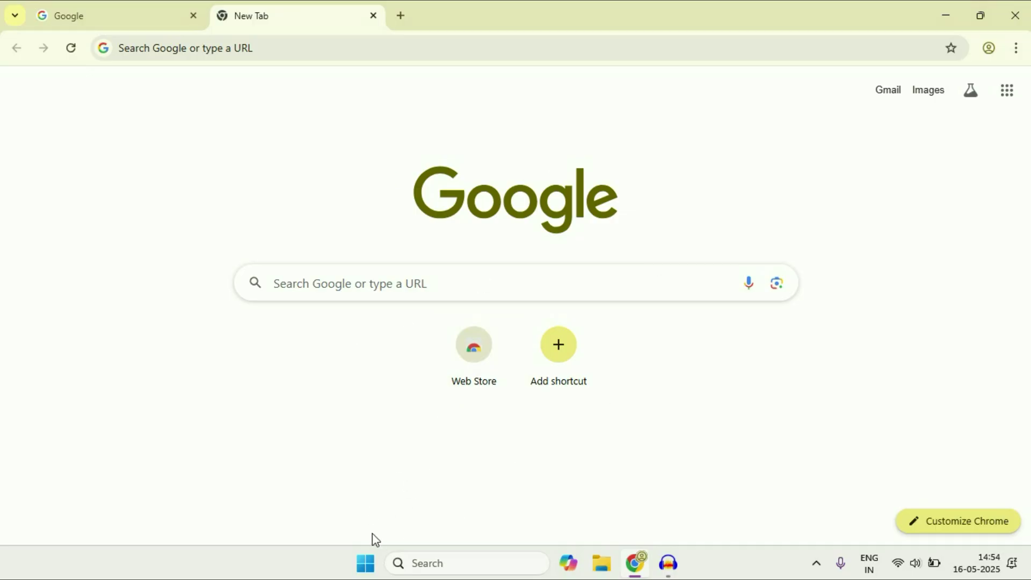
Launch Windows Settings and go to Privacy & security › Camera app permissions.
{"action": "right_click", "coordinate": [366, 564]}
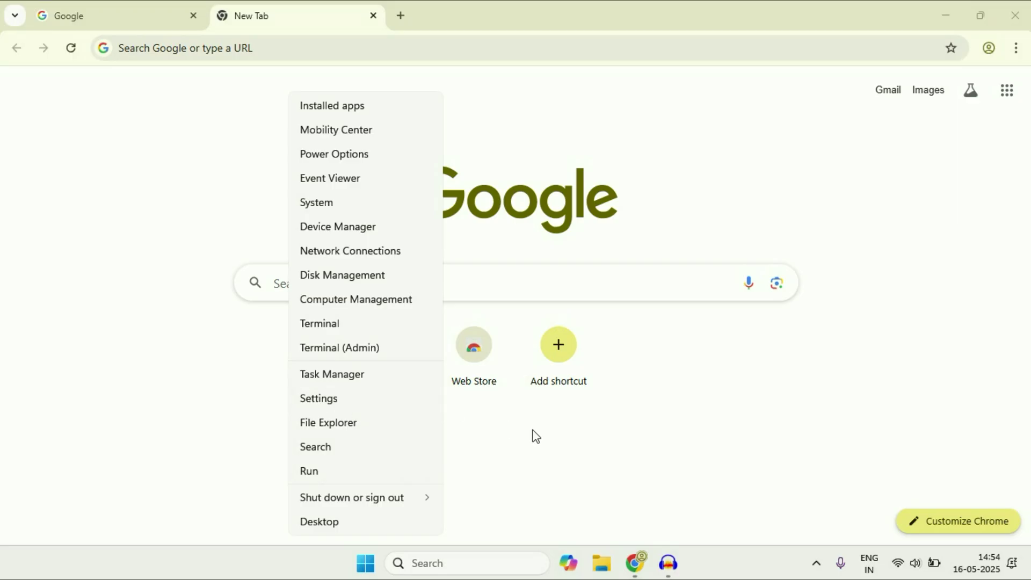
{"action": "left_click", "coordinate": [536, 436]}
{"action": "left_click", "coordinate": [370, 568]}
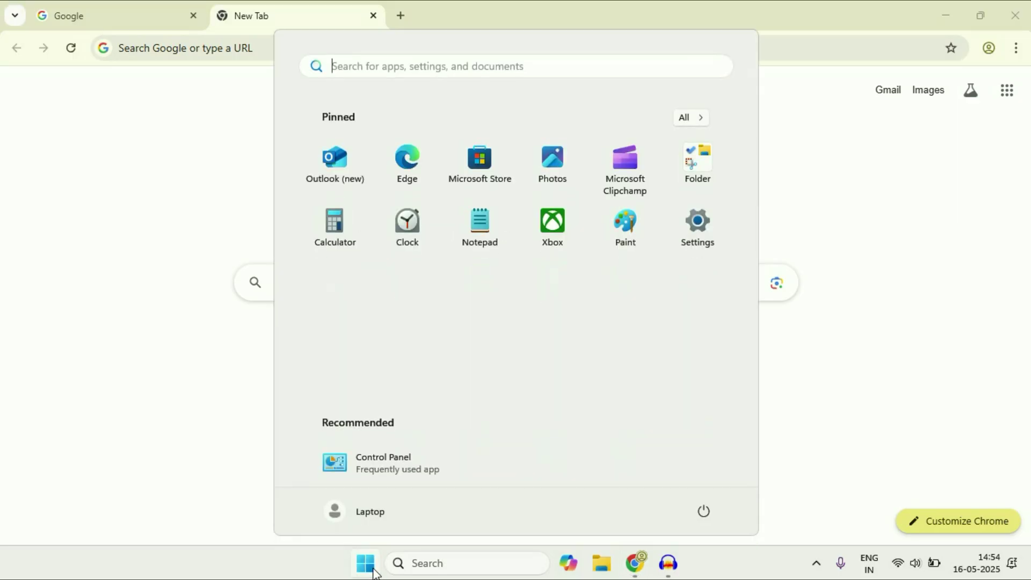
{"action": "left_click", "coordinate": [695, 236]}
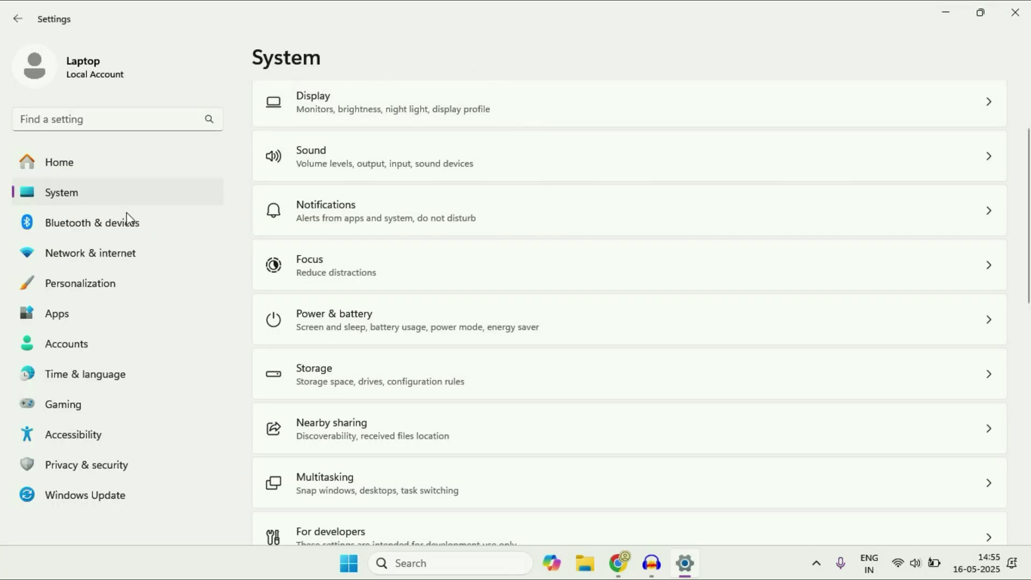
{"action": "left_click", "coordinate": [140, 471]}
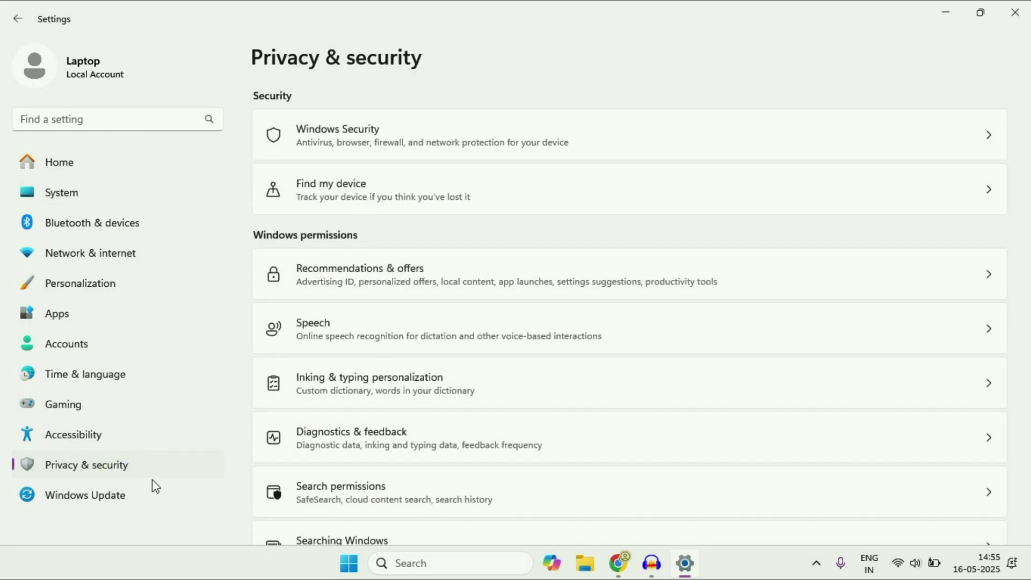
{"action": "scroll", "coordinate": [604, 276], "scroll_direction": "down", "scroll_amount": 7}
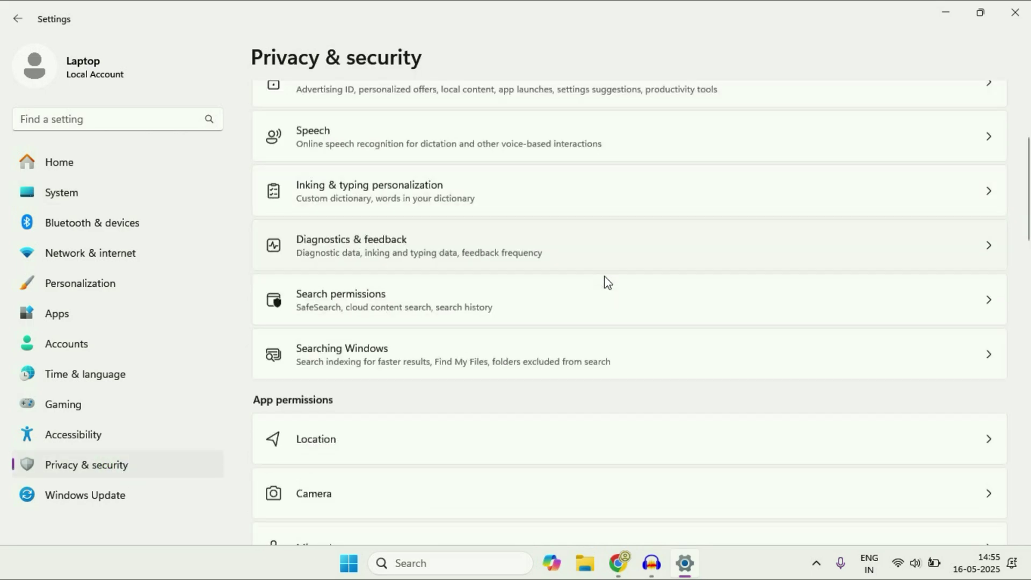
{"action": "left_click", "coordinate": [449, 270]}
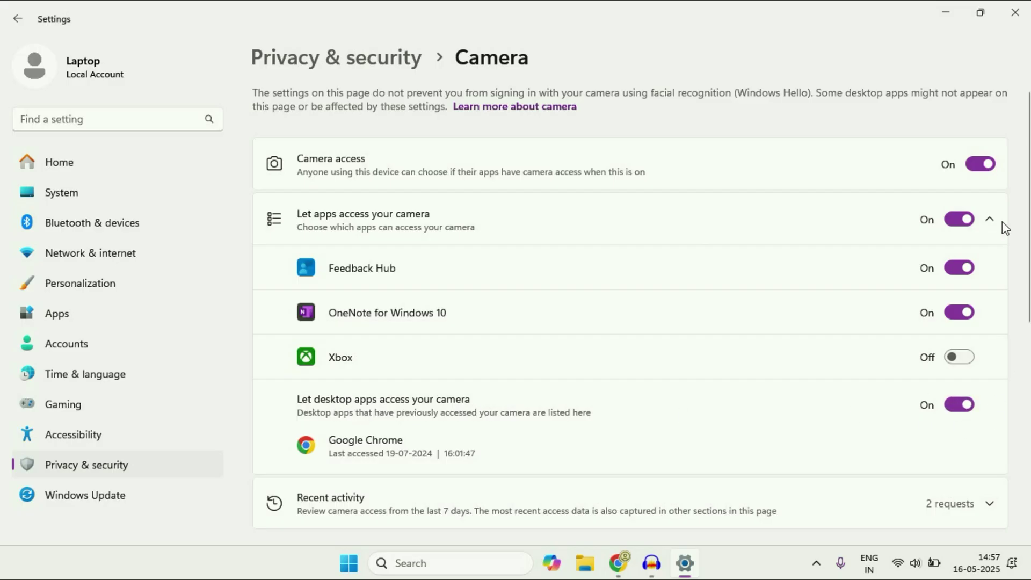
Close Windows Settings once camera access for apps and desktop apps is confirmed on.
{"action": "left_click", "coordinate": [1014, 12]}
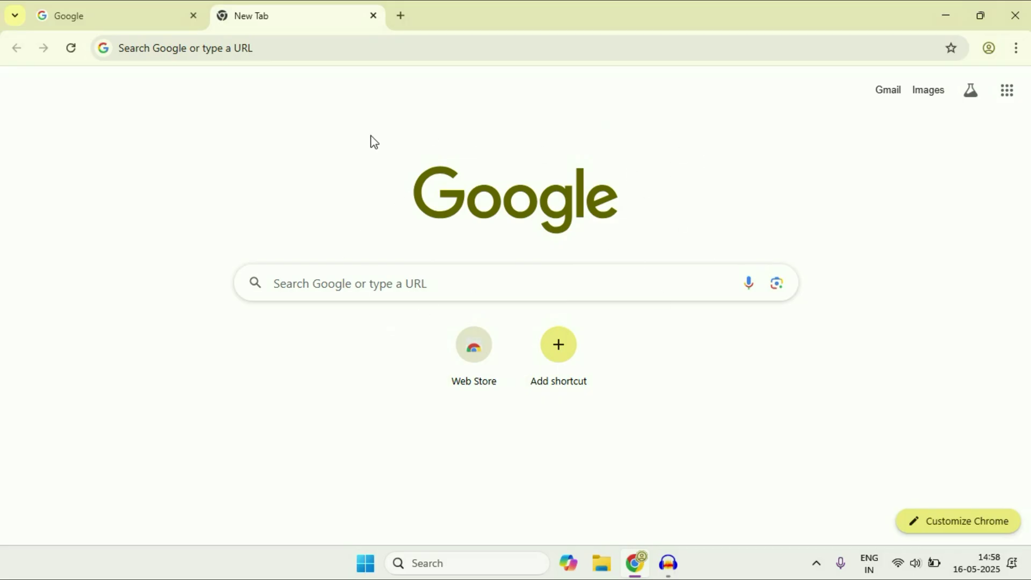
Open the site settings for google.co.in from the site-info icon.
{"action": "left_click", "coordinate": [125, 24]}
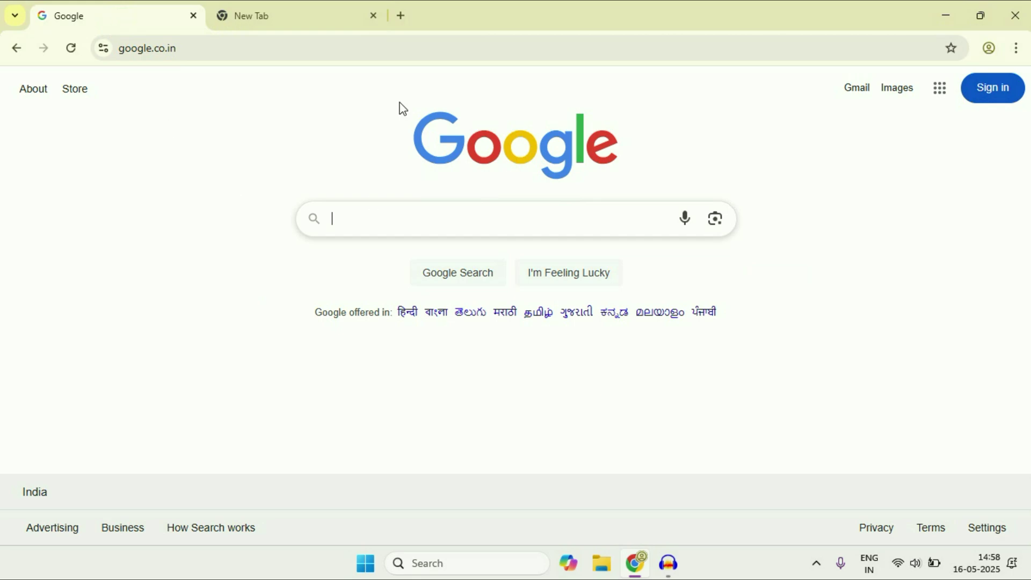
{"action": "left_click", "coordinate": [104, 48]}
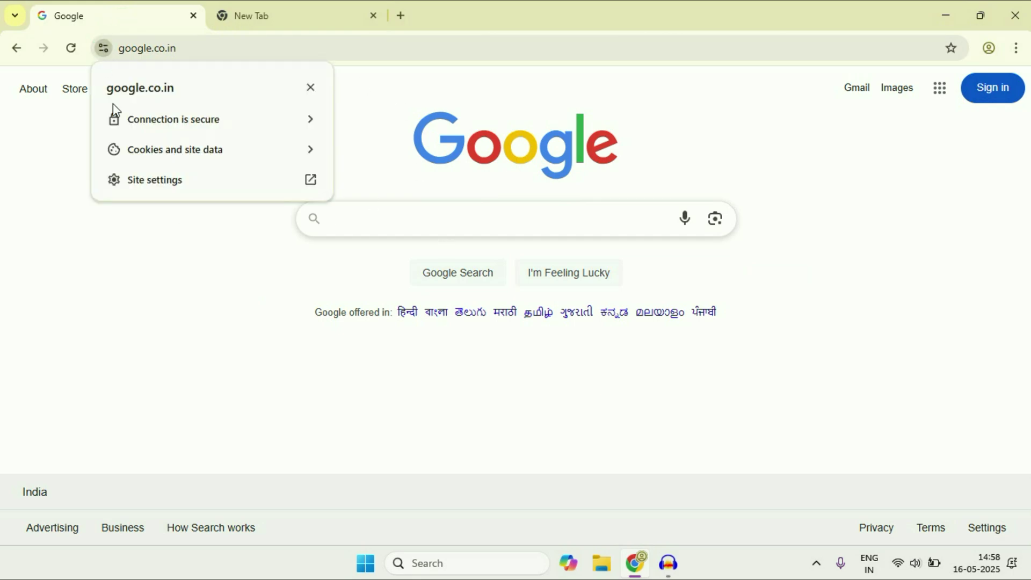
{"action": "left_click", "coordinate": [186, 187]}
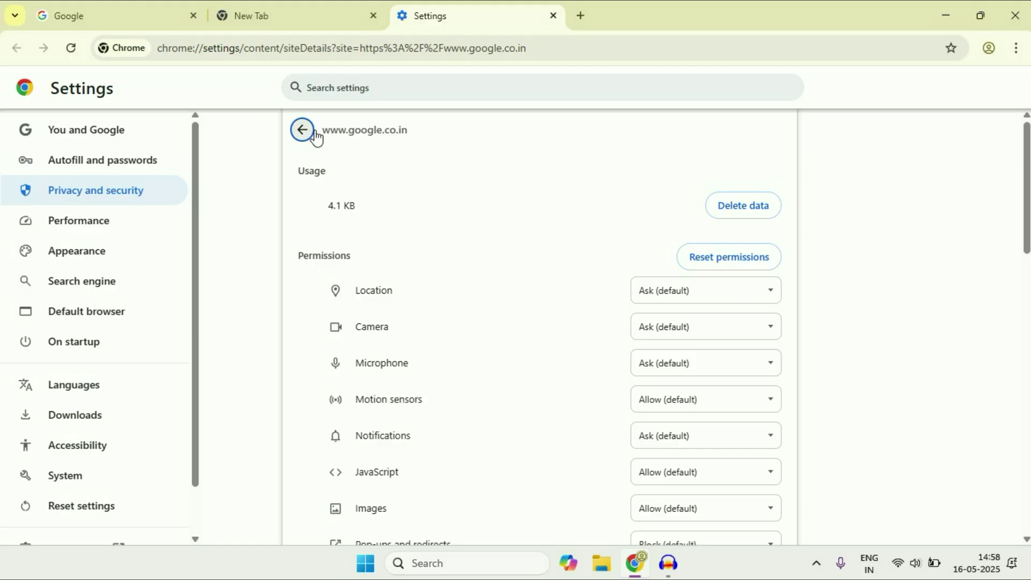
{"action": "left_click_drag", "start_coordinate": [300, 256], "coordinate": [355, 260]}
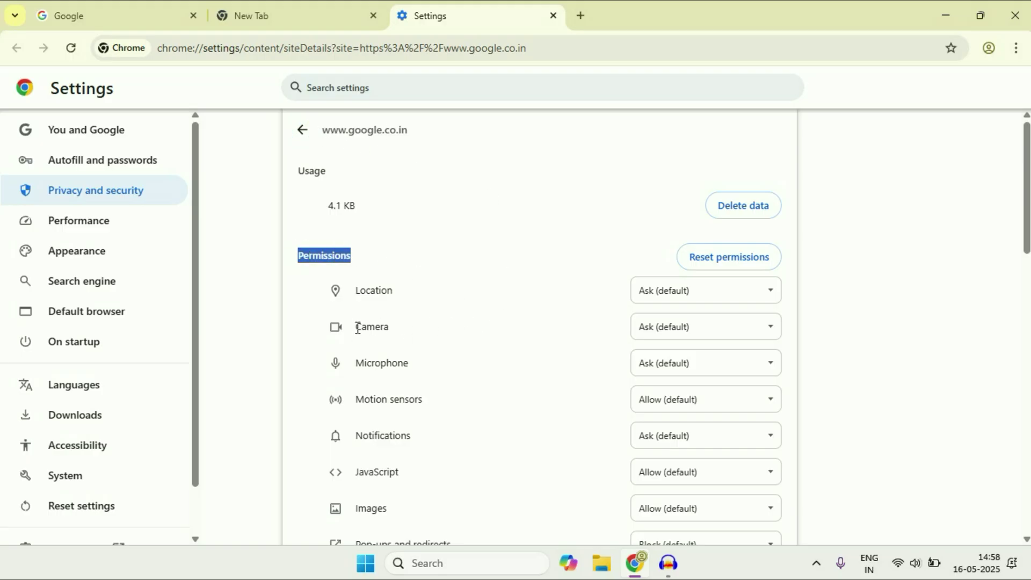
{"action": "left_click_drag", "start_coordinate": [356, 327], "coordinate": [417, 334]}
Switch the site's Camera permission to Allow, then Block, then back to Ask (default).
{"action": "left_click", "coordinate": [698, 328]}
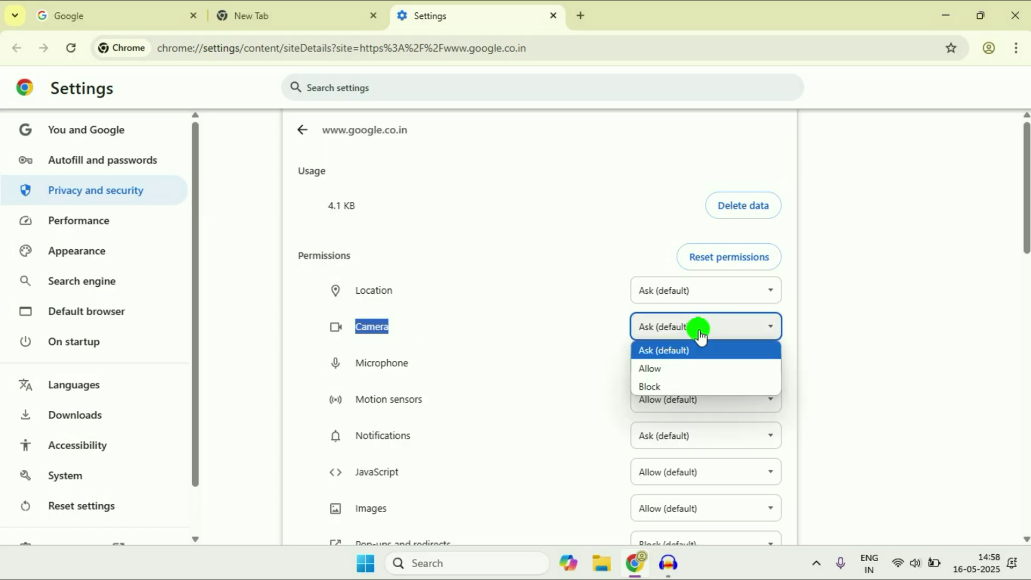
{"action": "left_click", "coordinate": [660, 372]}
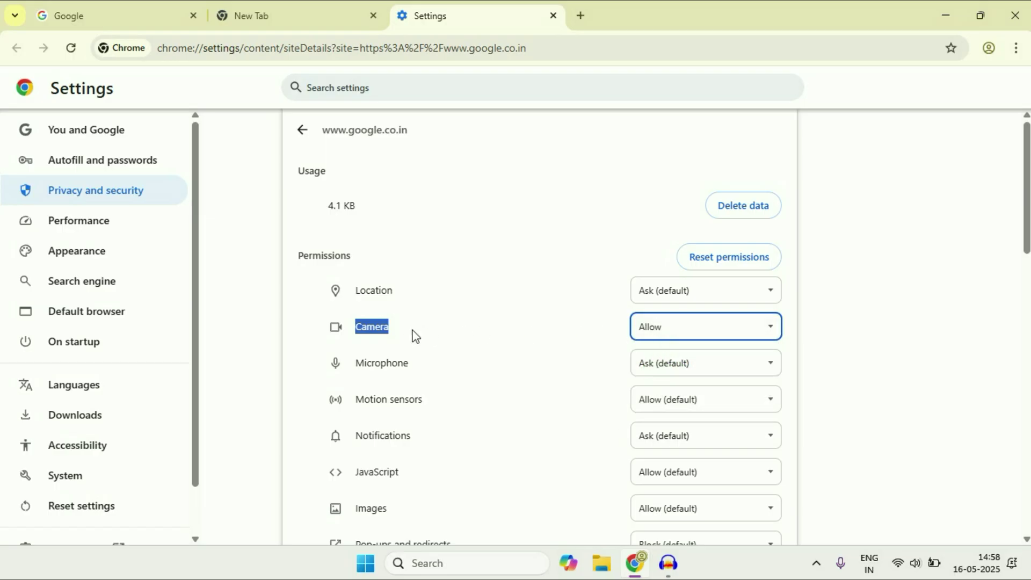
{"action": "left_click", "coordinate": [712, 333]}
{"action": "left_click", "coordinate": [656, 387]}
{"action": "left_click", "coordinate": [697, 326]}
{"action": "left_click", "coordinate": [662, 350]}
Reset google.co.in's site permissions and open a new tab.
{"action": "left_click", "coordinate": [718, 260]}
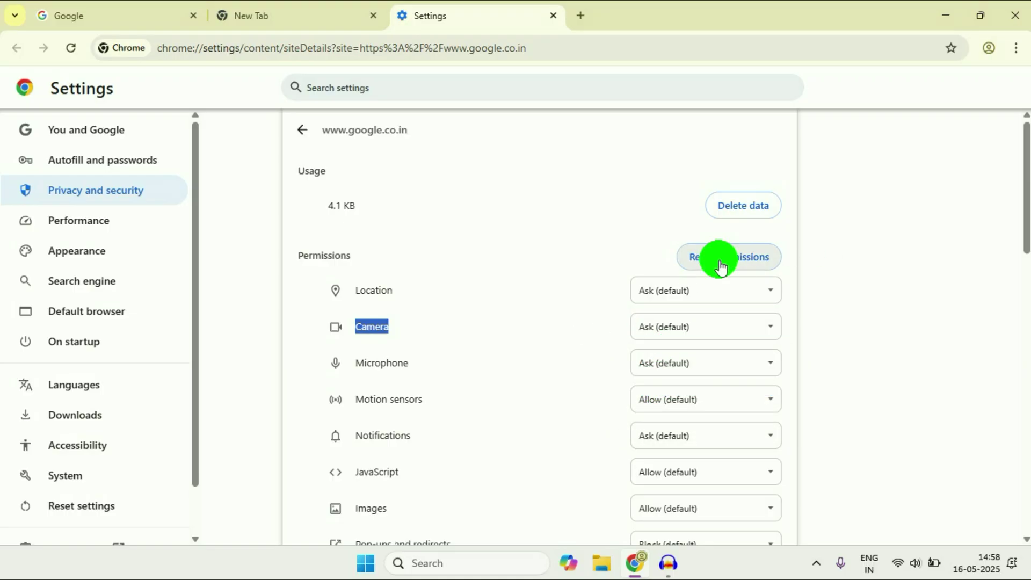
{"action": "left_click", "coordinate": [669, 334]}
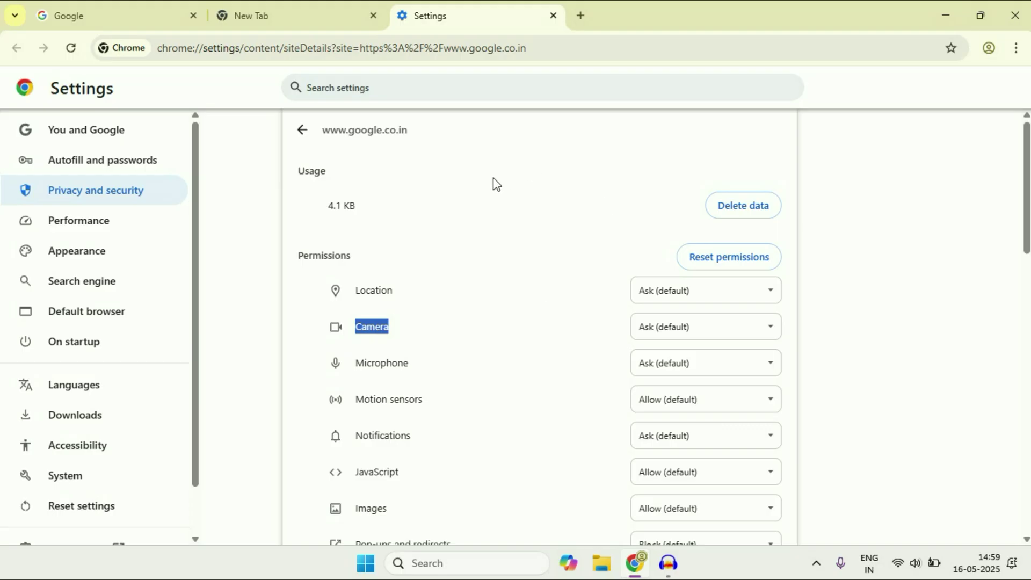
{"action": "left_click", "coordinate": [581, 15]}
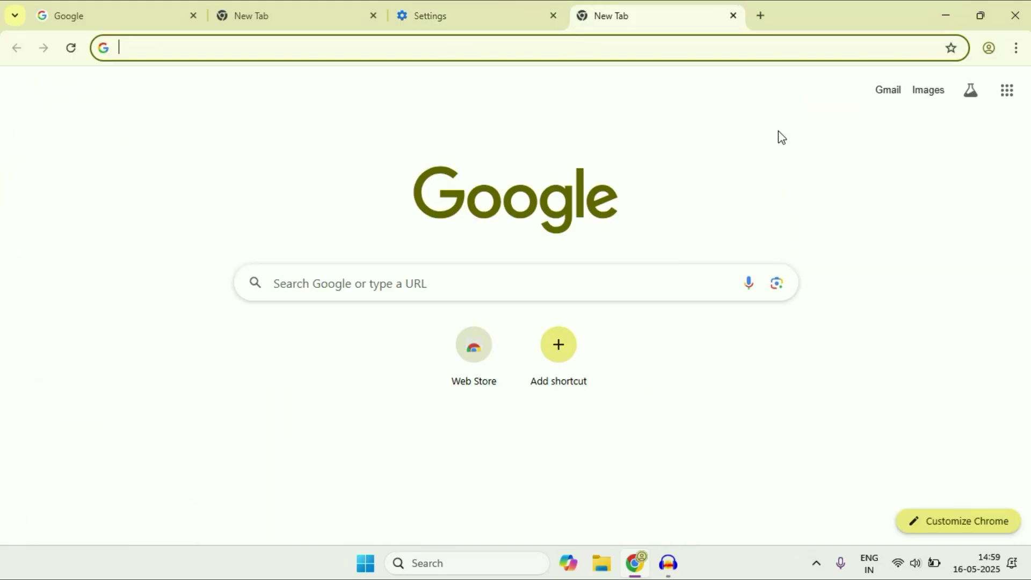
Go to Chrome Settings › Privacy and security › Site settings › Camera.
{"action": "left_click", "coordinate": [1020, 52]}
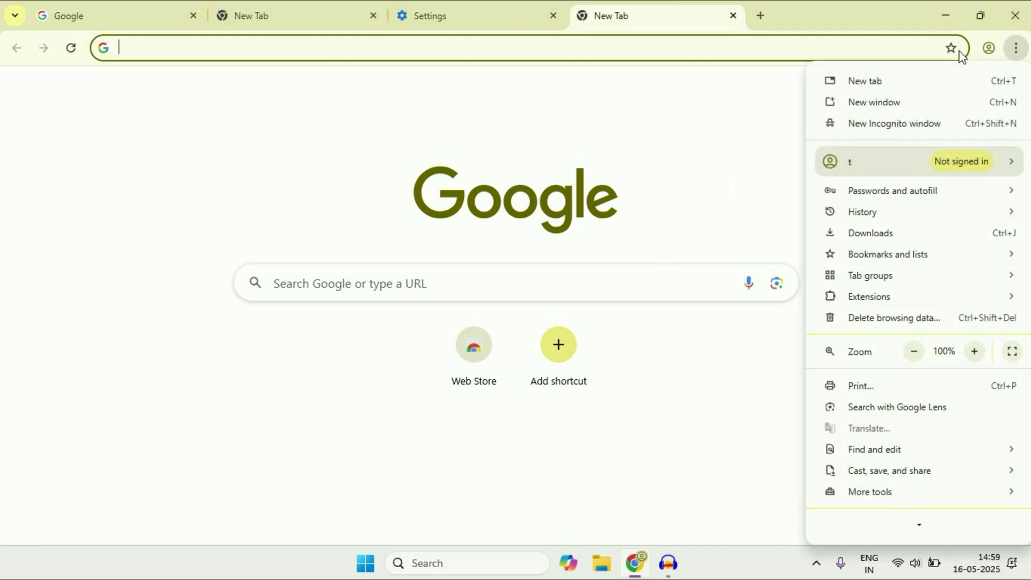
{"action": "scroll", "coordinate": [914, 521], "scroll_direction": "down", "scroll_amount": 1}
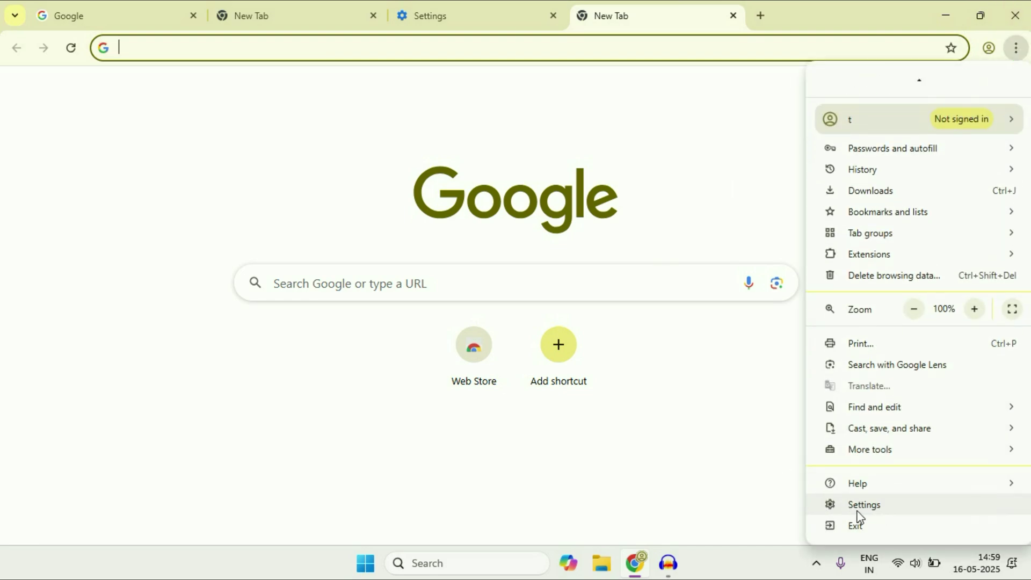
{"action": "left_click", "coordinate": [875, 506]}
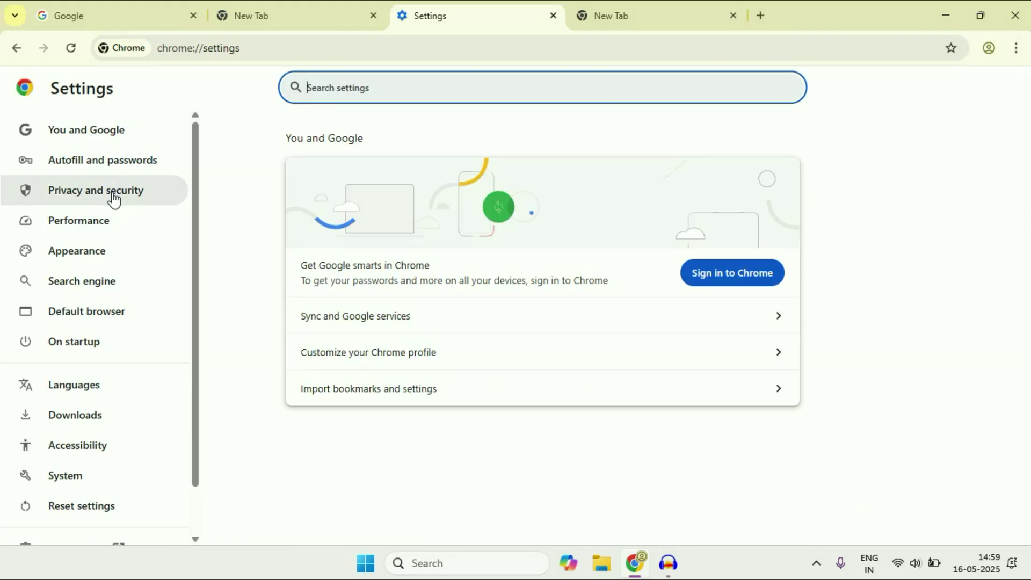
{"action": "left_click", "coordinate": [114, 197]}
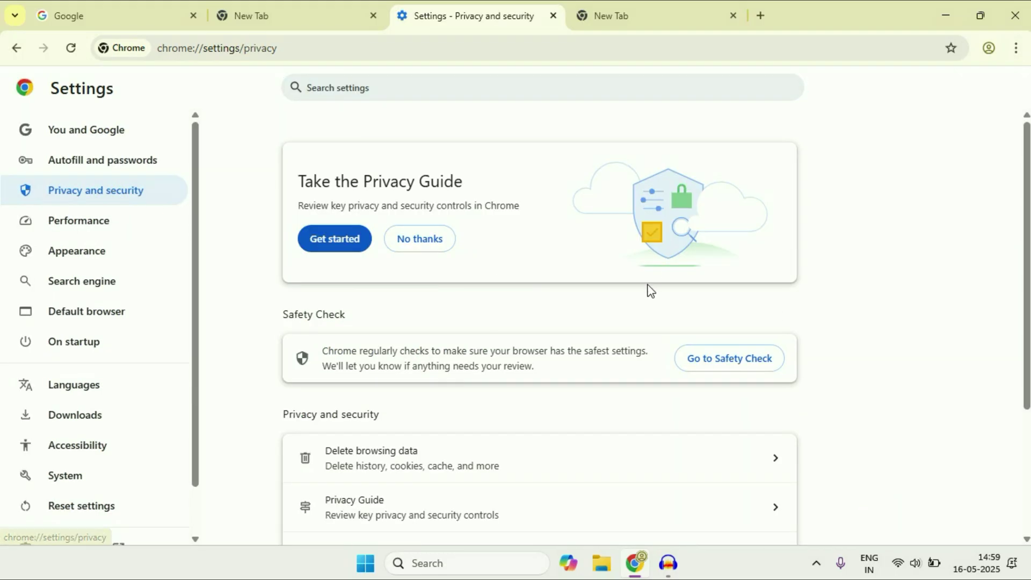
{"action": "scroll", "coordinate": [649, 290], "scroll_direction": "down", "scroll_amount": 3}
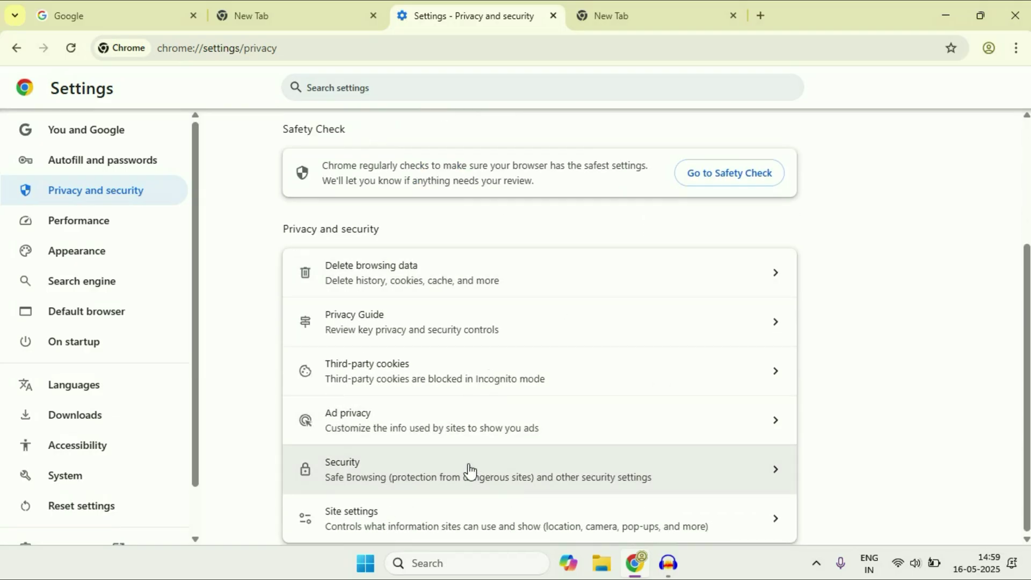
{"action": "left_click", "coordinate": [502, 520]}
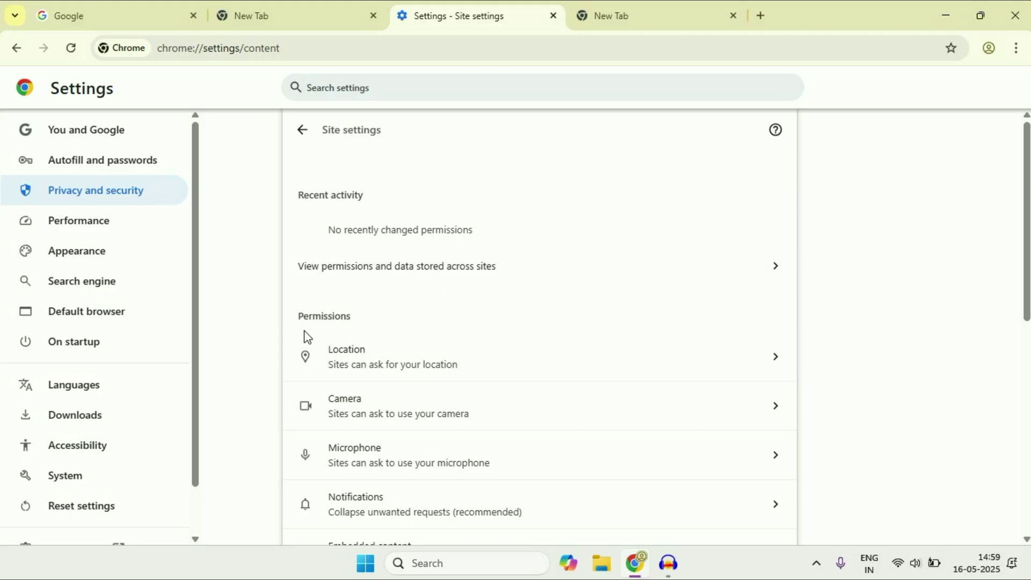
{"action": "left_click_drag", "start_coordinate": [299, 317], "coordinate": [360, 318]}
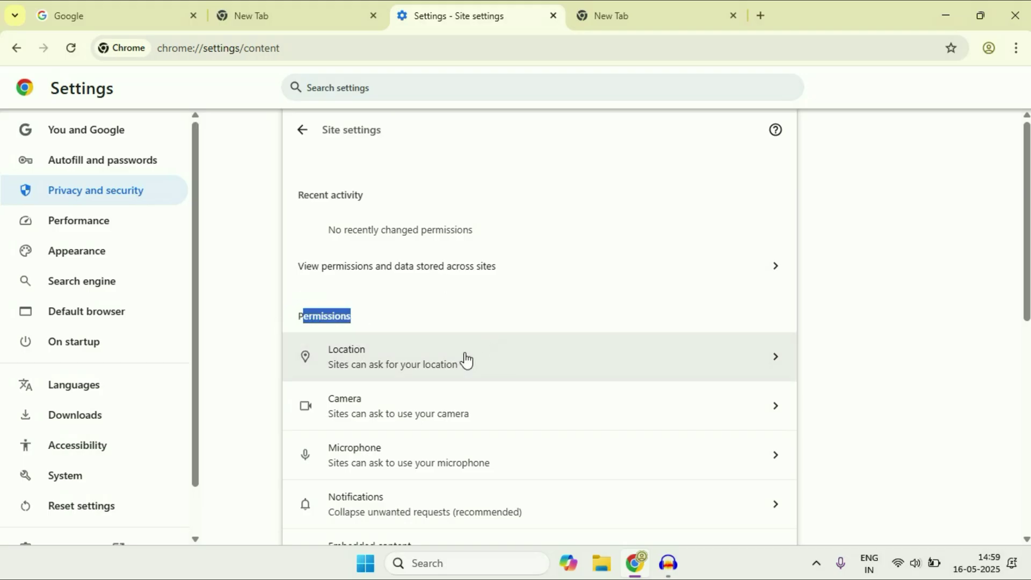
{"action": "left_click", "coordinate": [470, 410]}
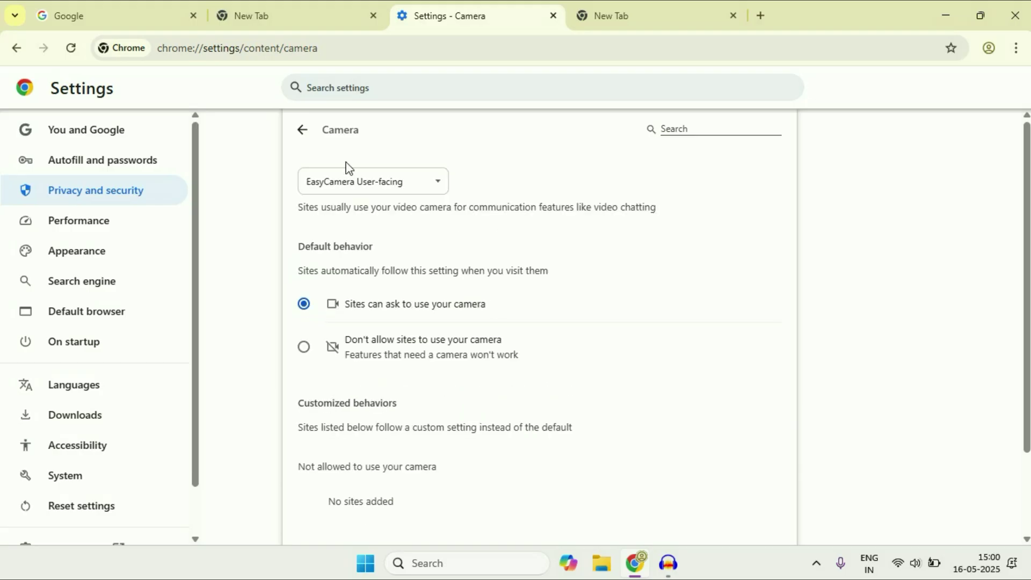
Choose EasyCamera User-facing and set 'Sites can ask to use your camera'.
{"action": "left_click", "coordinate": [438, 181]}
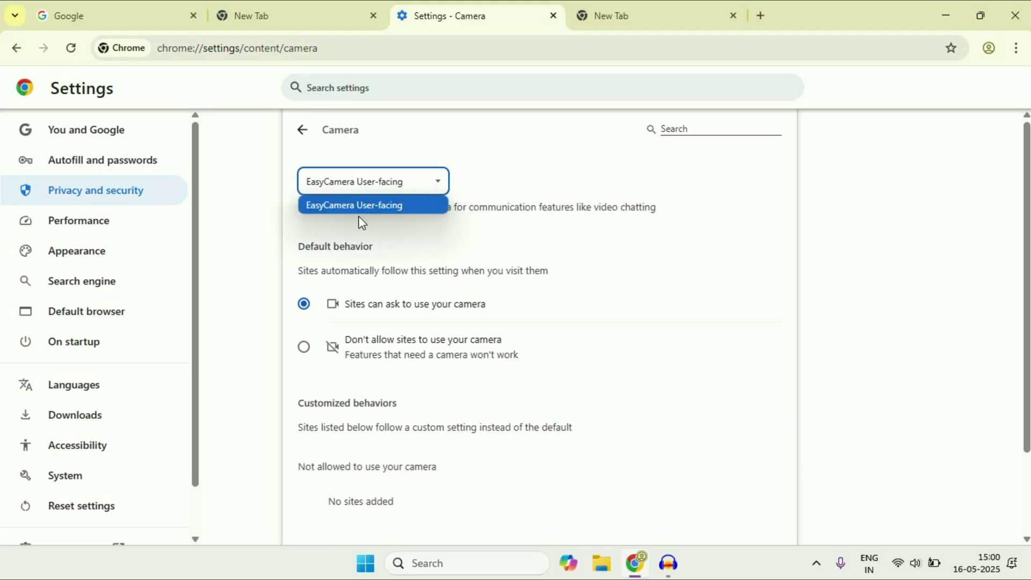
{"action": "left_click", "coordinate": [403, 206]}
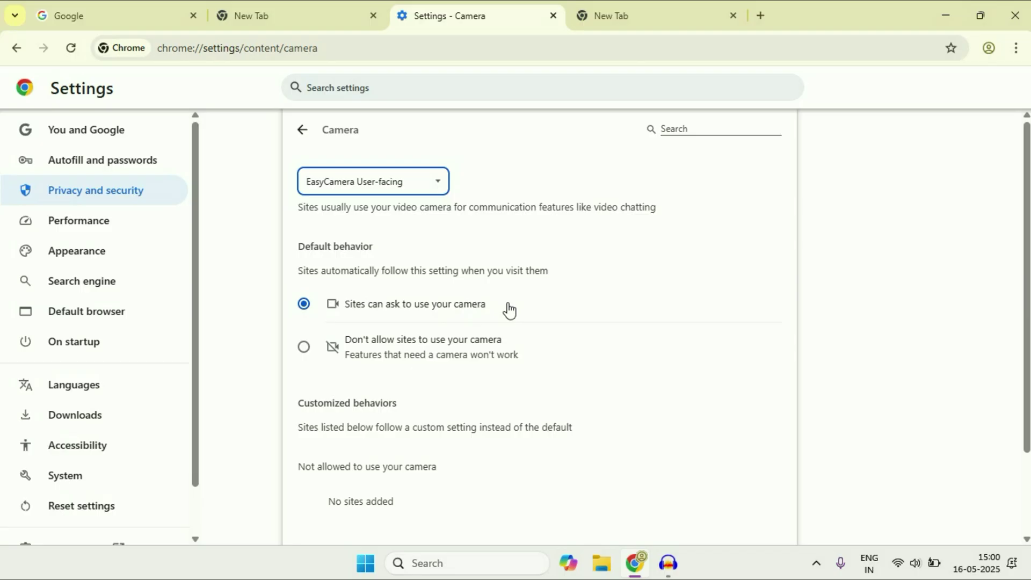
{"action": "left_click", "coordinate": [304, 306]}
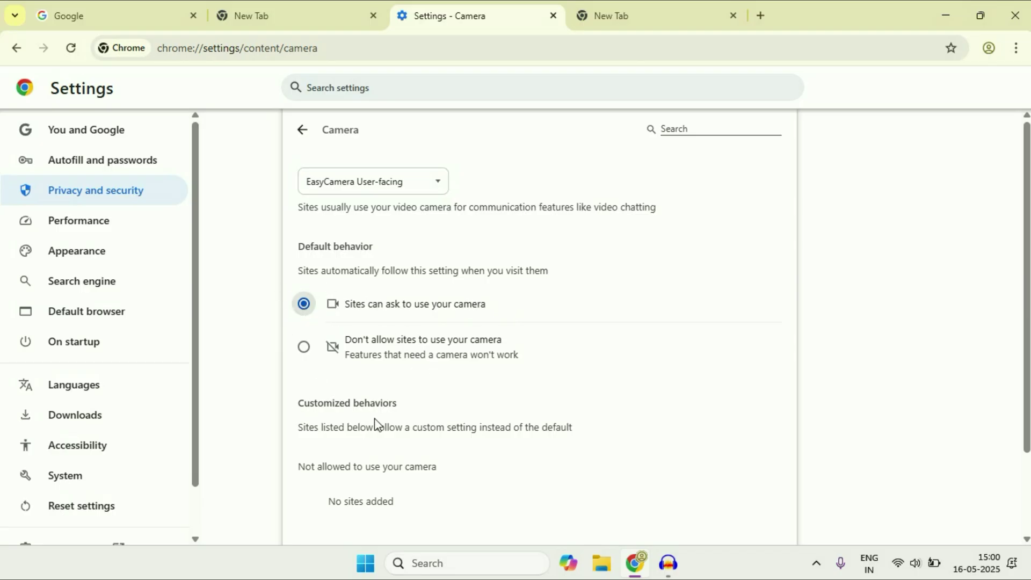
Check that the blocked and allowed site lists are empty, then minimize Chrome.
{"action": "left_click_drag", "start_coordinate": [296, 404], "coordinate": [491, 404]}
{"action": "scroll", "coordinate": [491, 401], "scroll_direction": "down", "scroll_amount": 2}
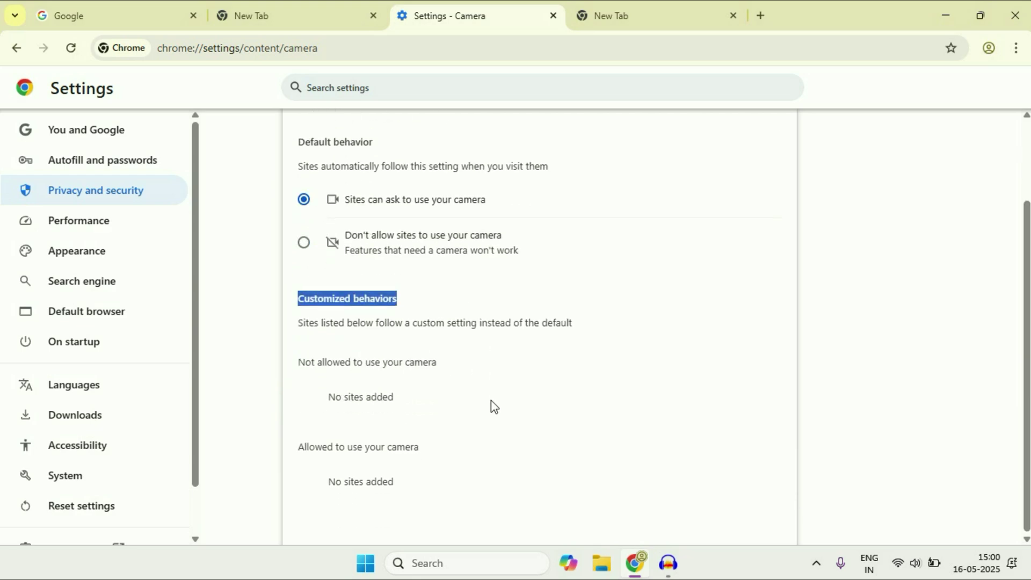
{"action": "left_click", "coordinate": [397, 367]}
{"action": "left_click_drag", "start_coordinate": [299, 364], "coordinate": [451, 366]}
{"action": "left_click", "coordinate": [456, 373]}
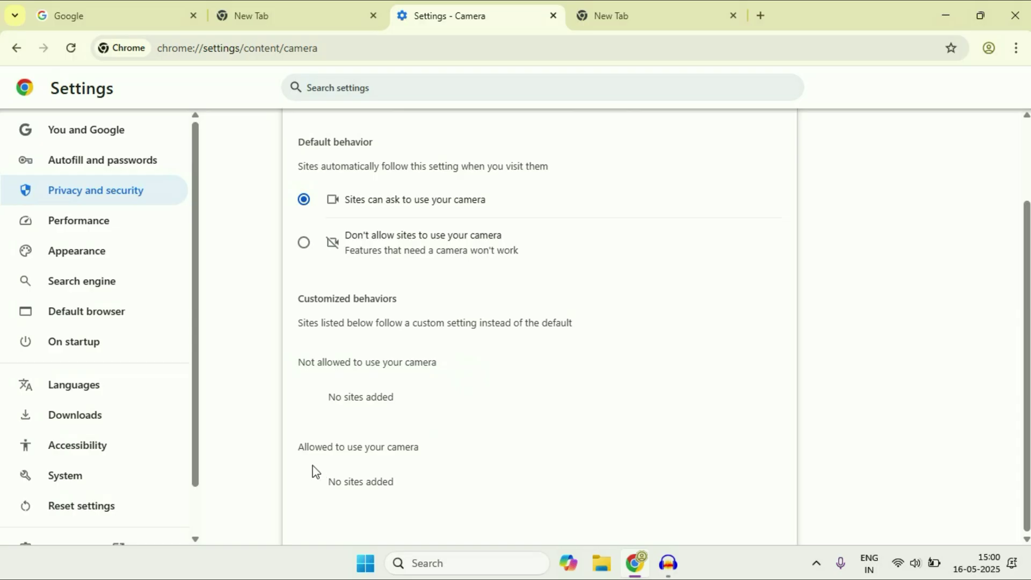
{"action": "left_click_drag", "start_coordinate": [303, 448], "coordinate": [442, 454]}
{"action": "left_click", "coordinate": [945, 17]}
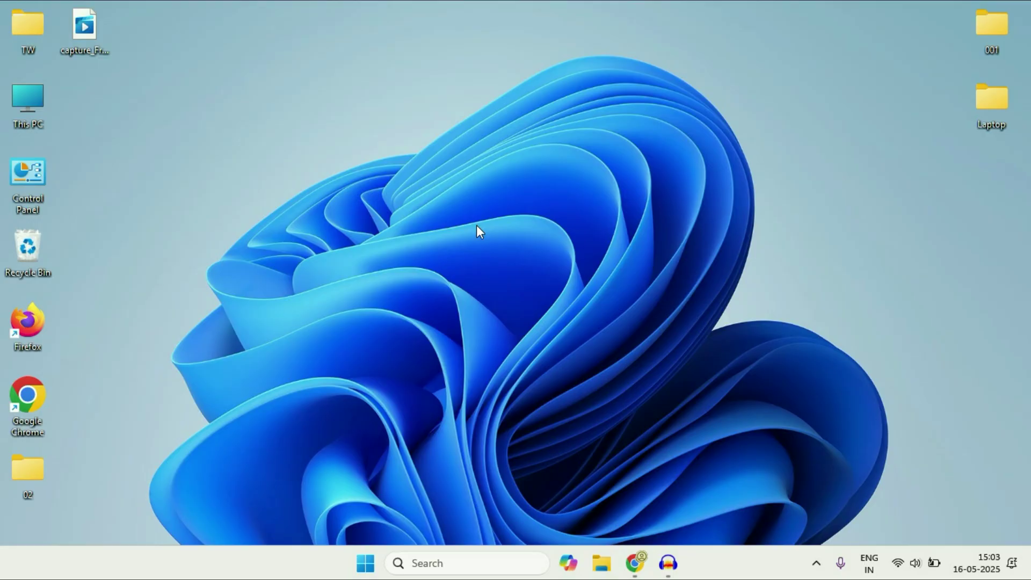
Open Device Manager, expand Cameras and select the EasyCamera device.
{"action": "right_click", "coordinate": [368, 569]}
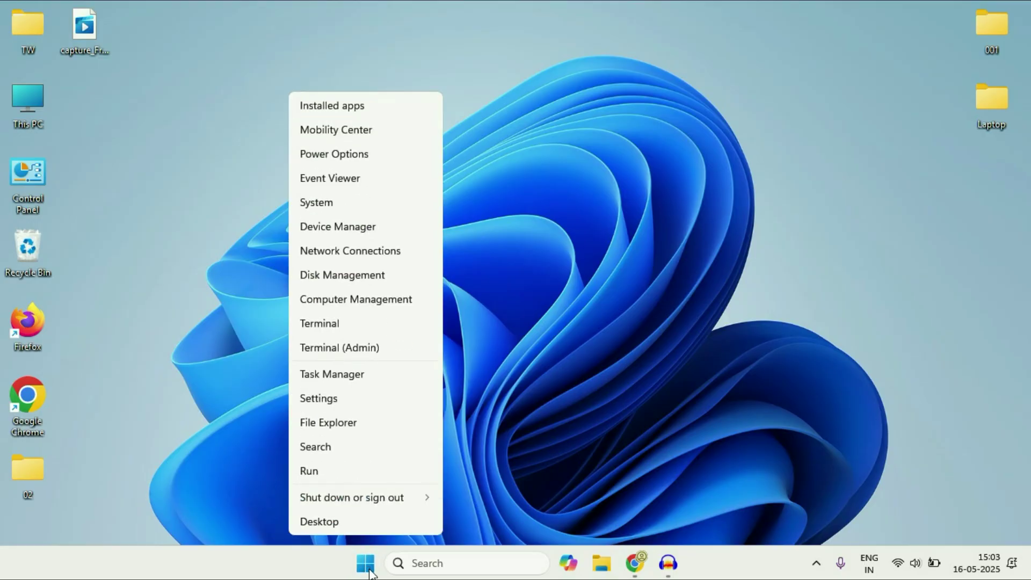
{"action": "left_click", "coordinate": [367, 228]}
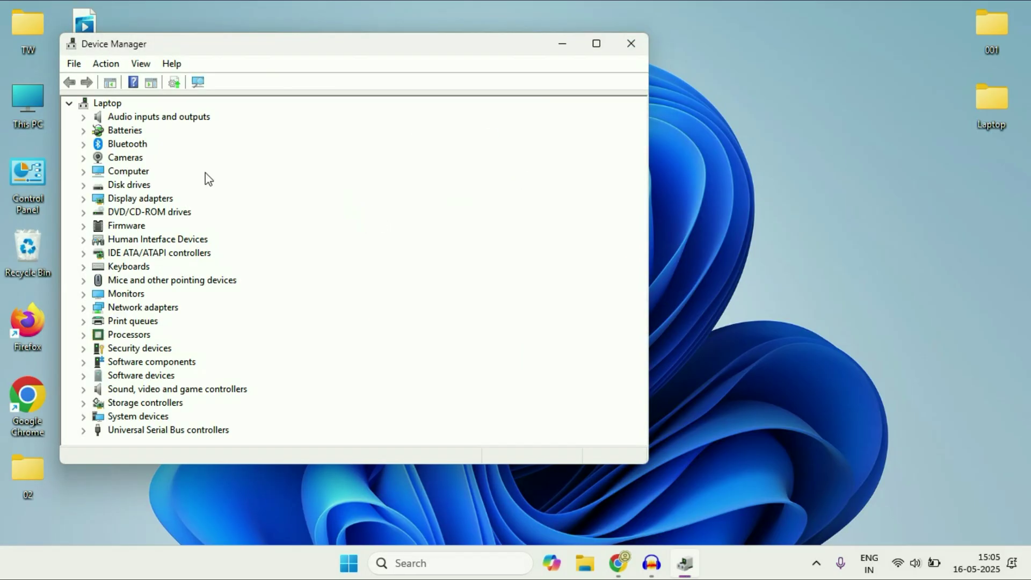
{"action": "left_click_drag", "start_coordinate": [291, 49], "coordinate": [437, 49]}
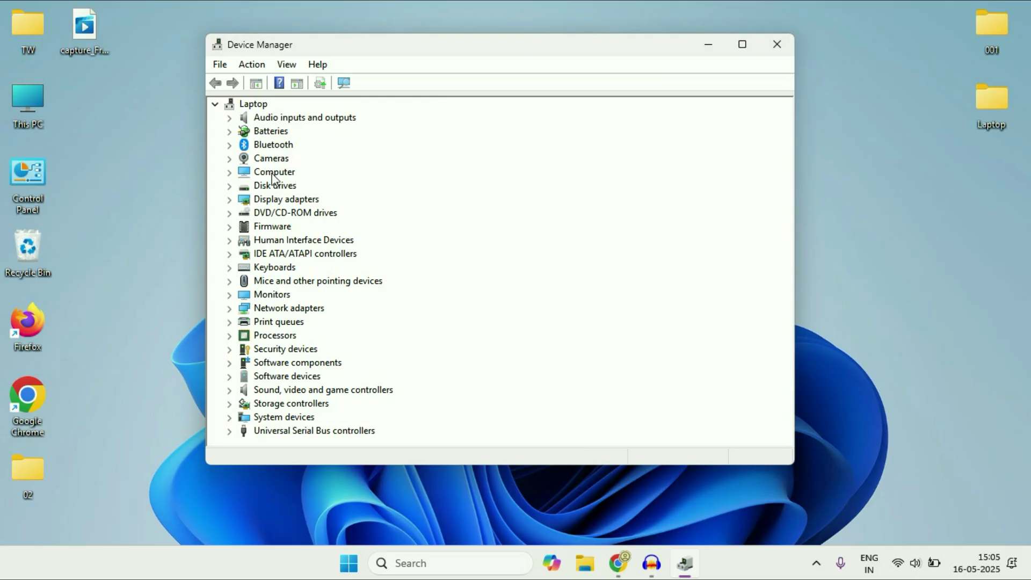
{"action": "left_click", "coordinate": [230, 159]}
{"action": "left_click", "coordinate": [274, 162]}
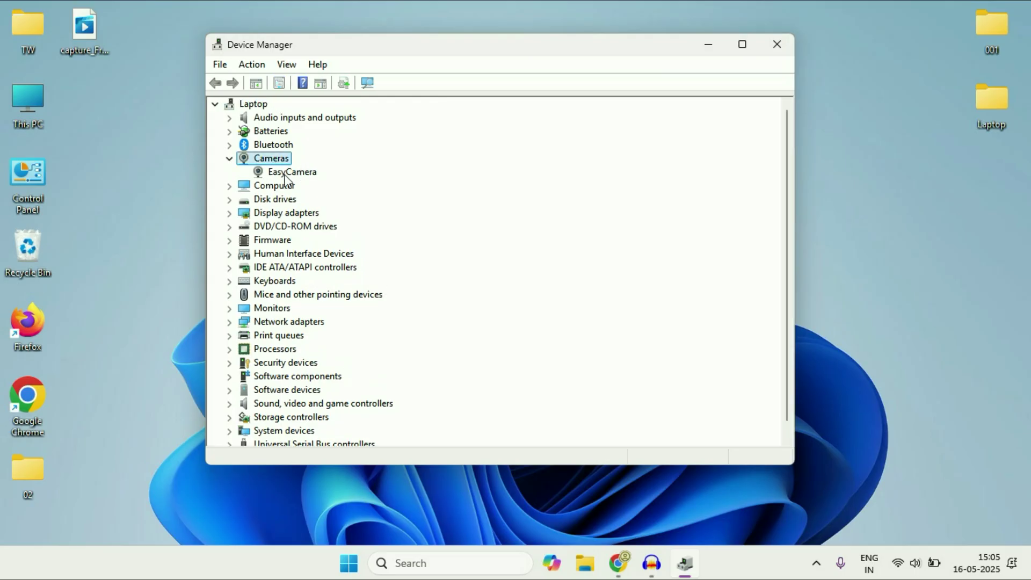
{"action": "left_click", "coordinate": [314, 172]}
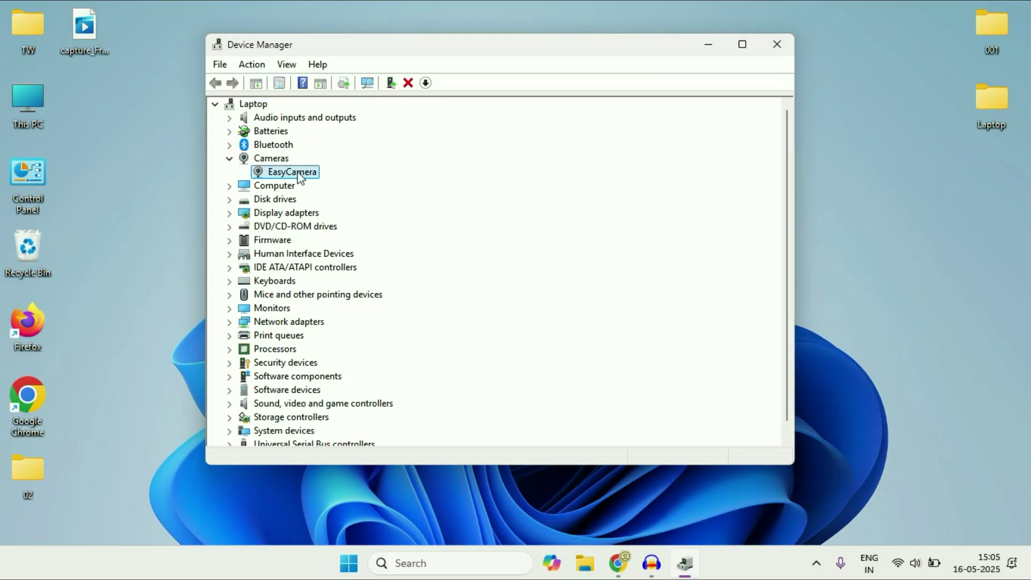
Search automatically for a newer EasyCamera driver; the best driver is already installed.
{"action": "right_click", "coordinate": [299, 175]}
{"action": "left_click", "coordinate": [368, 182]}
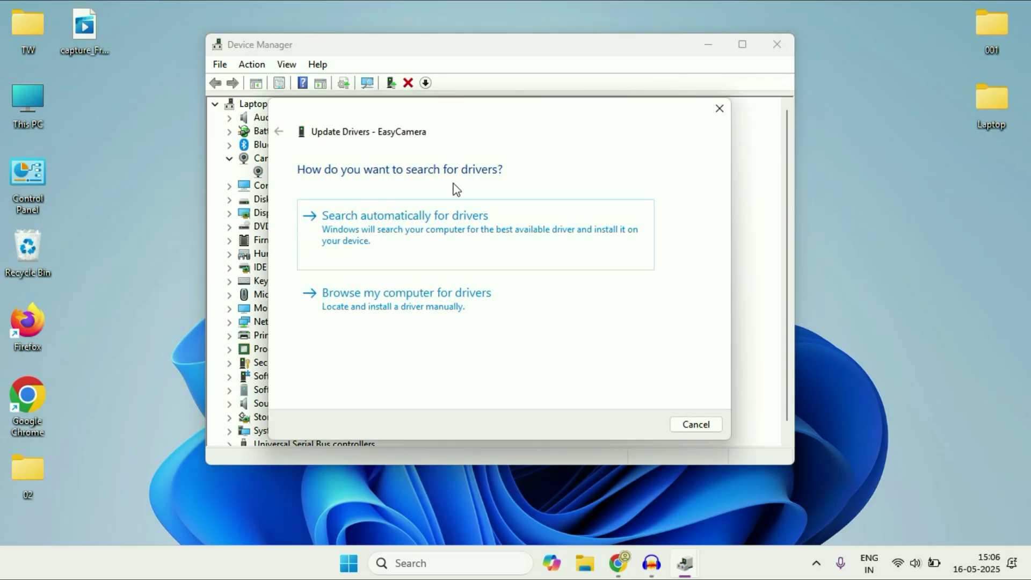
{"action": "left_click", "coordinate": [405, 231]}
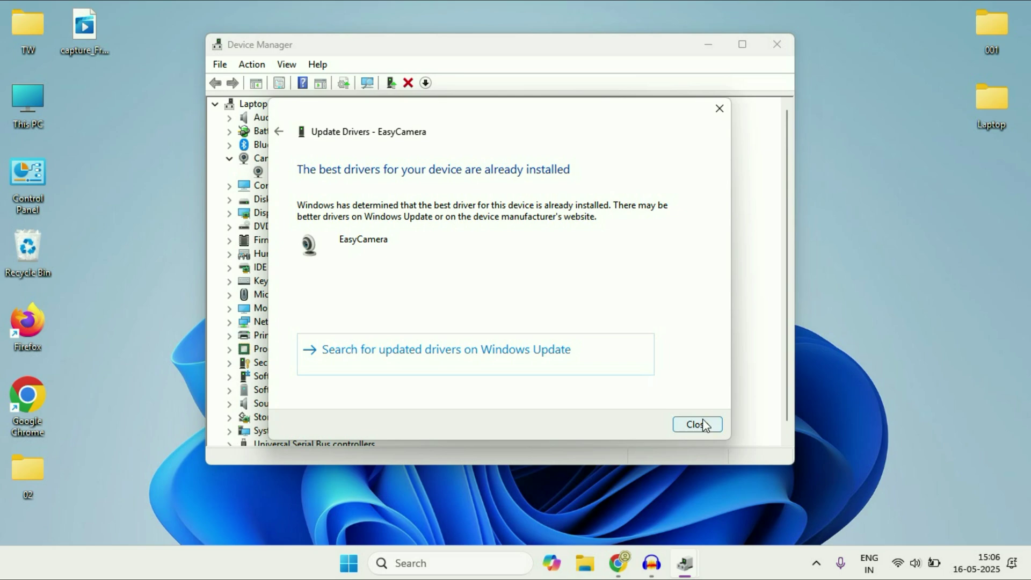
{"action": "left_click", "coordinate": [685, 423]}
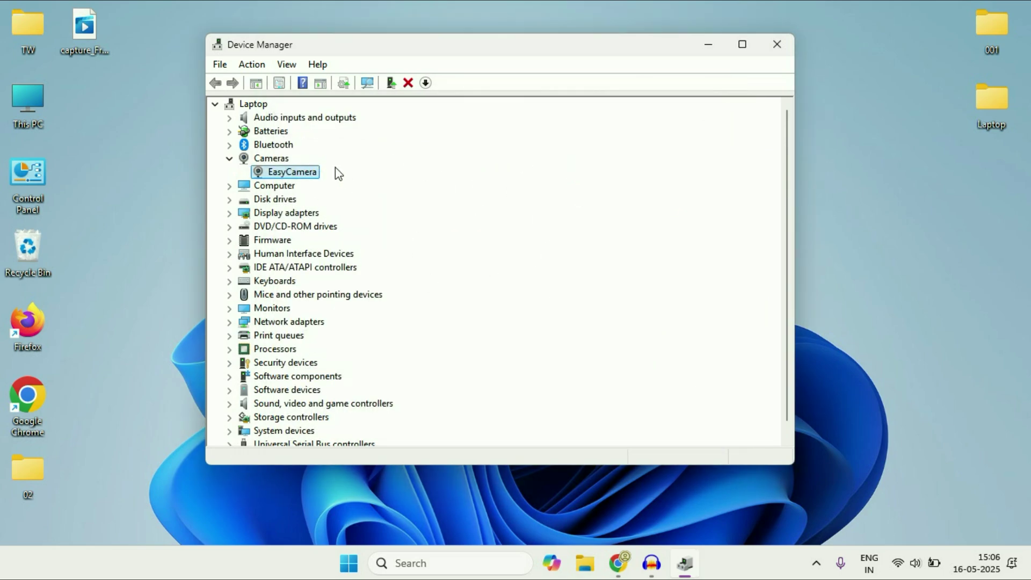
{"action": "right_click", "coordinate": [294, 177]}
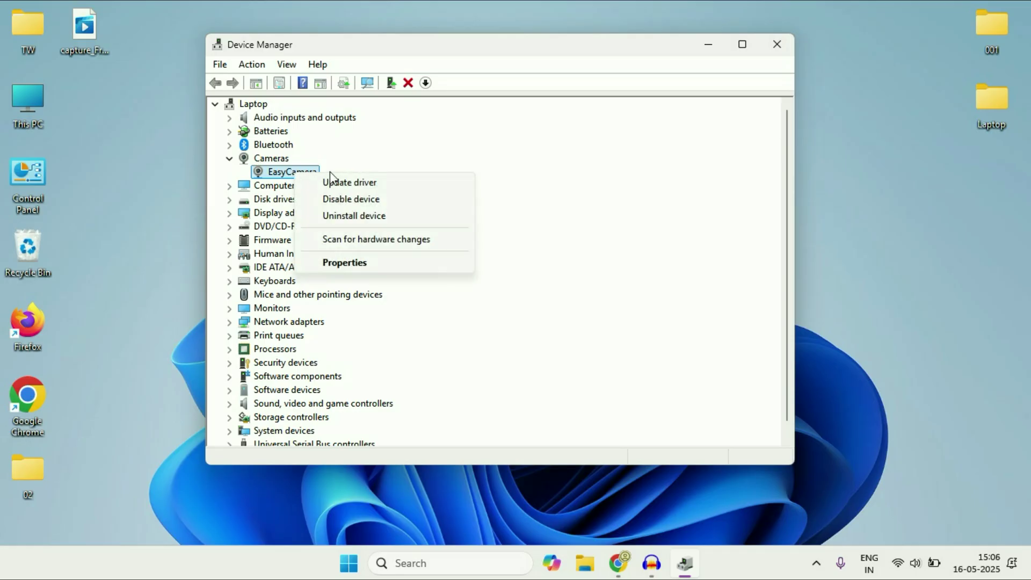
Uninstall the EasyCamera device, close Device Manager, and return to Chrome.
{"action": "left_click", "coordinate": [371, 217]}
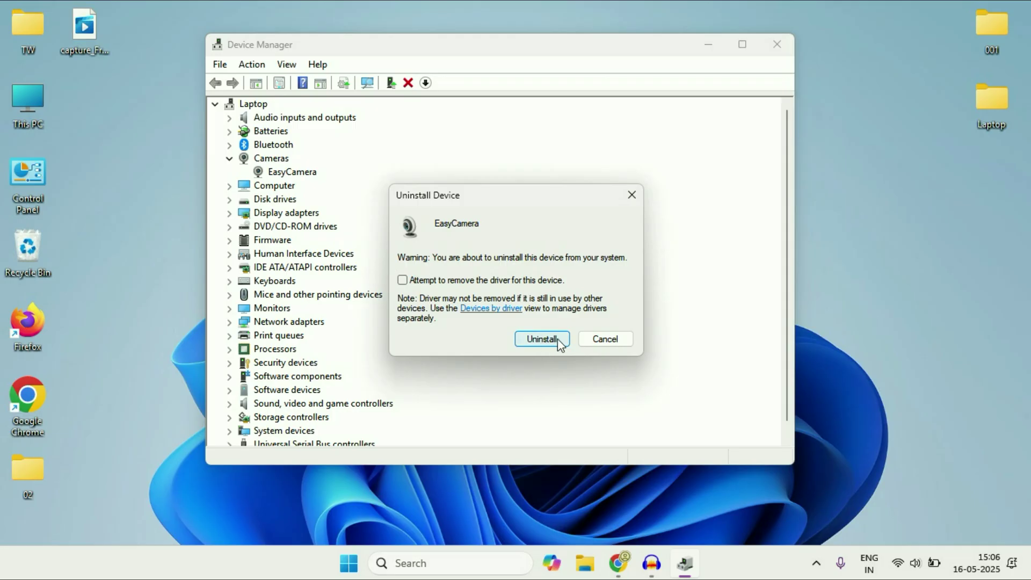
{"action": "left_click", "coordinate": [623, 340]}
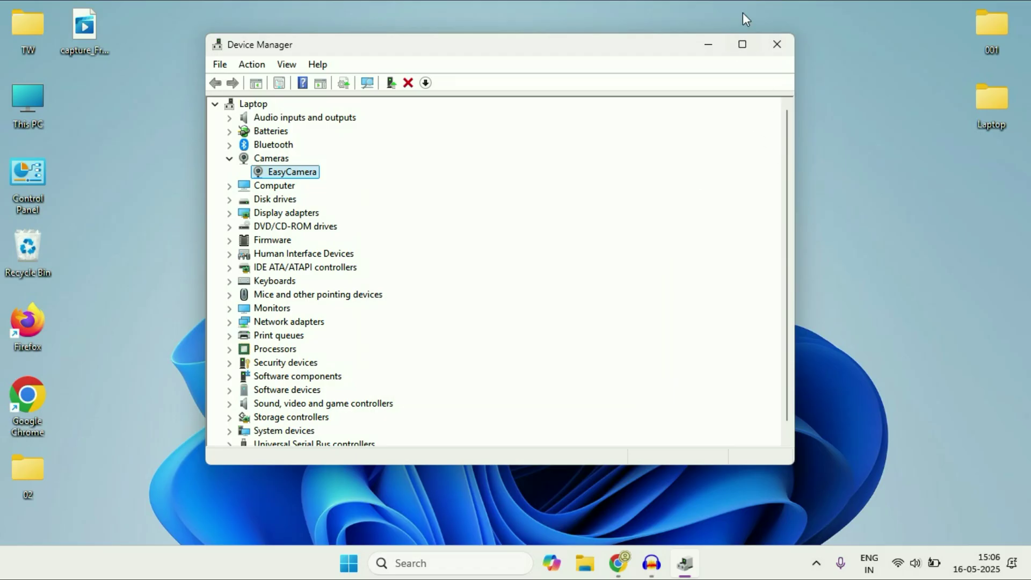
{"action": "left_click", "coordinate": [777, 45]}
{"action": "left_click", "coordinate": [635, 563]}
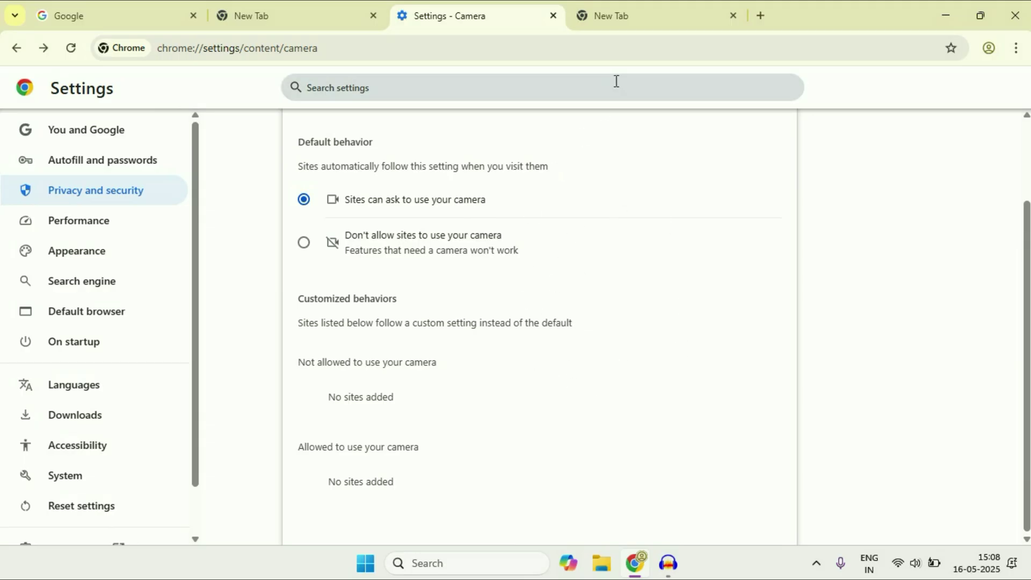
Open Help › About Google Chrome to confirm version 136.0.7103.114 is up to date.
{"action": "left_click", "coordinate": [637, 27]}
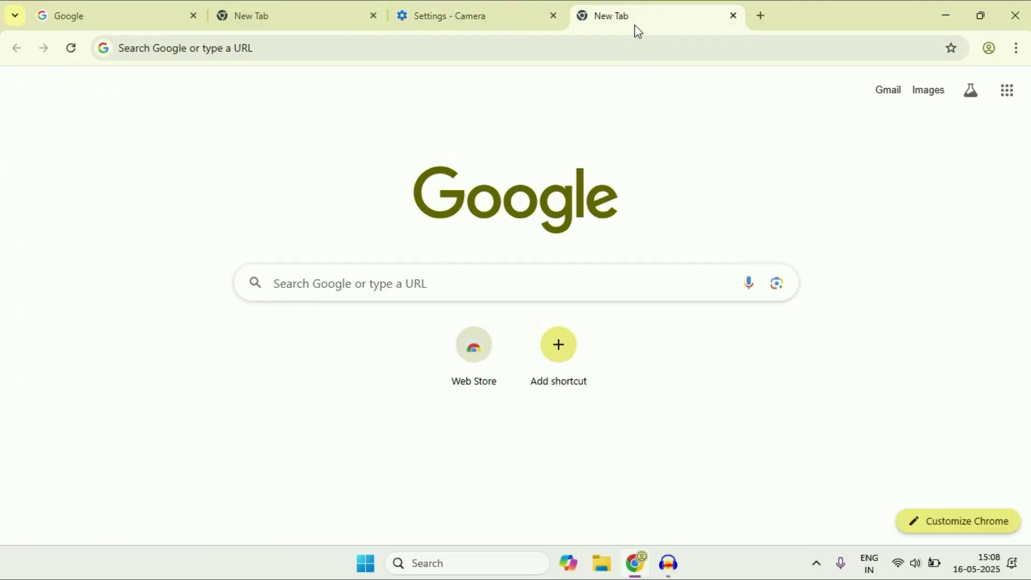
{"action": "left_click", "coordinate": [1016, 48]}
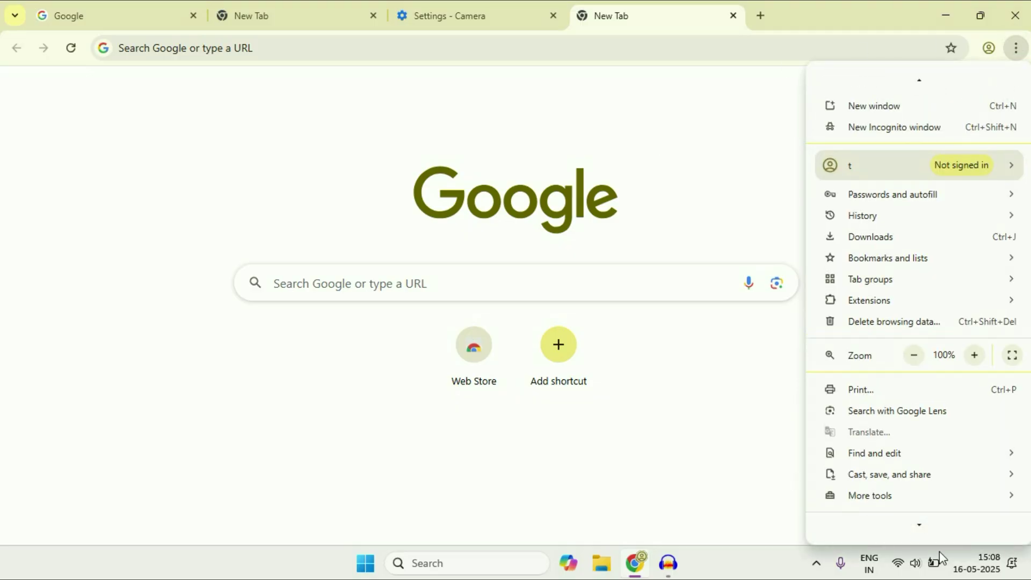
{"action": "mouse_move", "coordinate": [876, 488]}
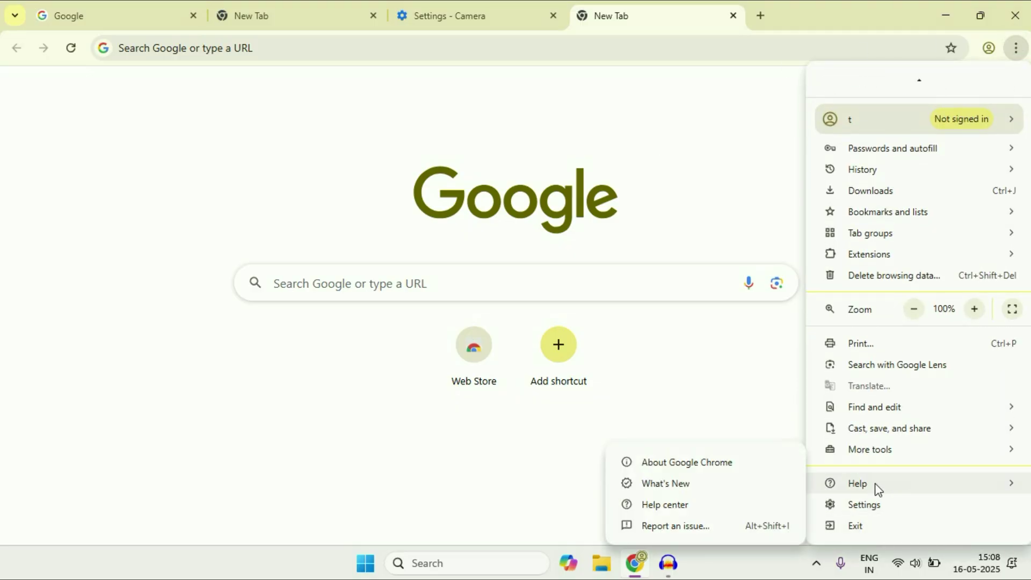
{"action": "left_click", "coordinate": [704, 465]}
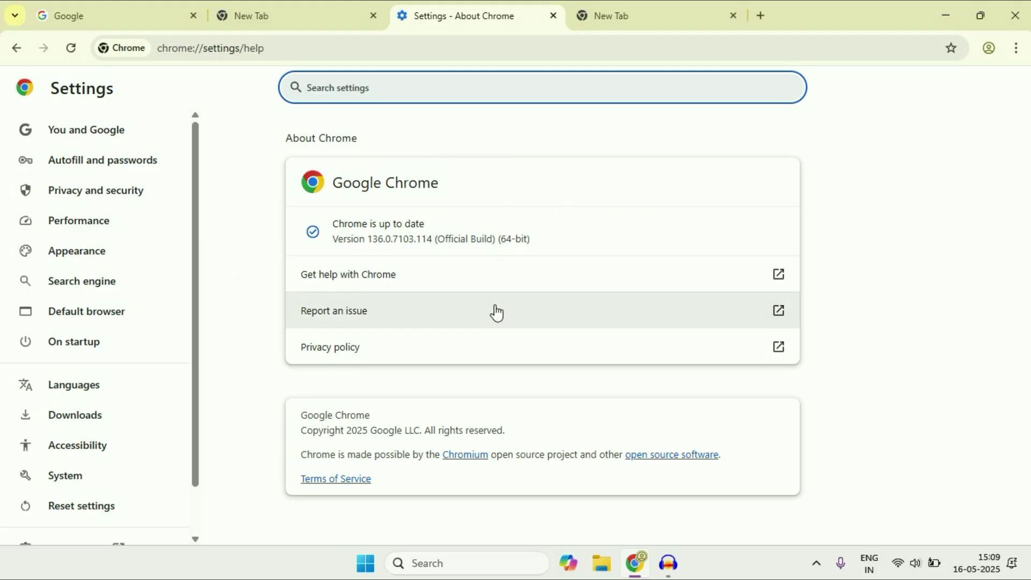
Restore Chrome's settings to original defaults with reporting unchecked, then minimize Chrome.
{"action": "left_click_drag", "start_coordinate": [198, 248], "coordinate": [190, 294]}
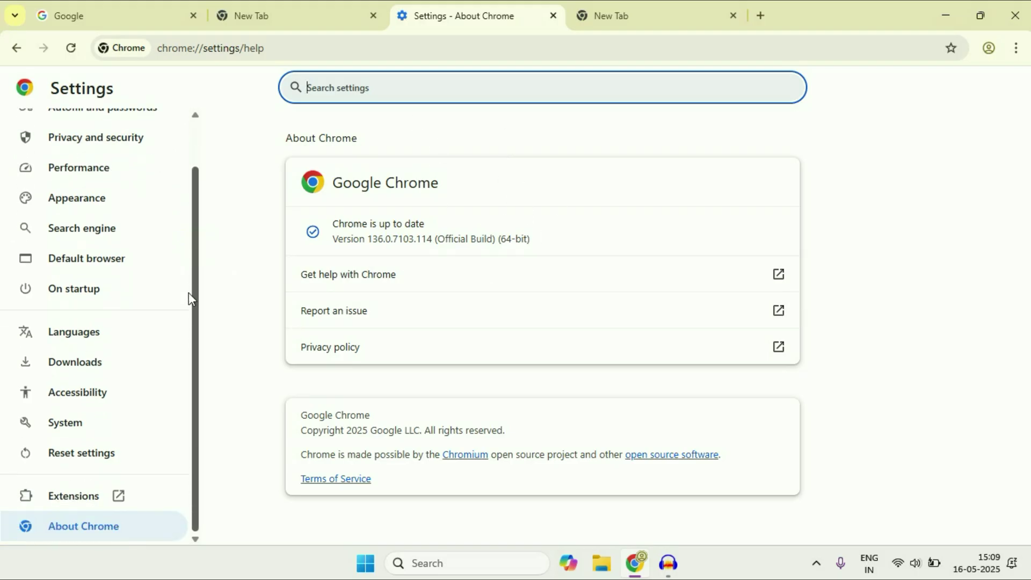
{"action": "left_click", "coordinate": [70, 459]}
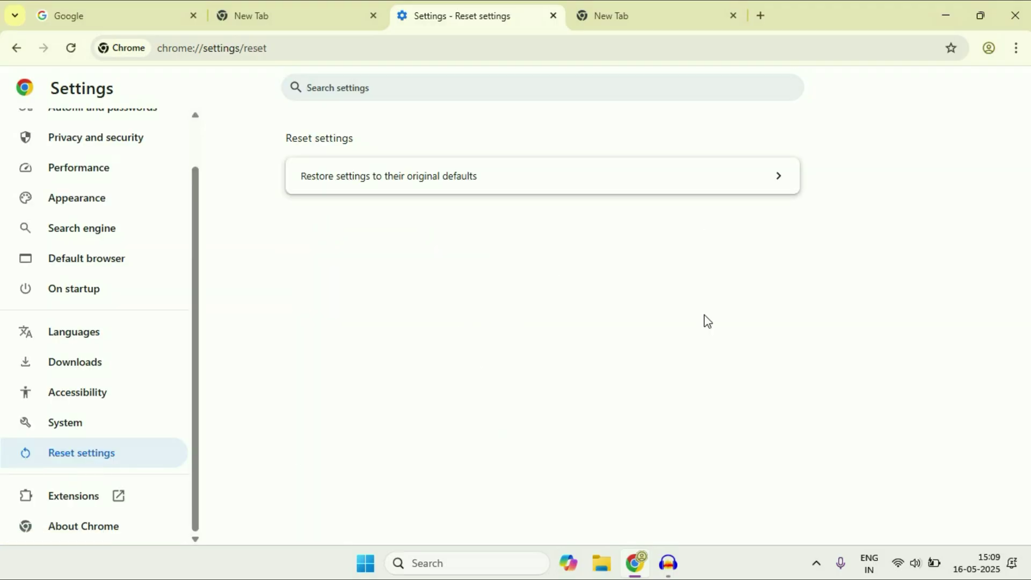
{"action": "left_click", "coordinate": [749, 185]}
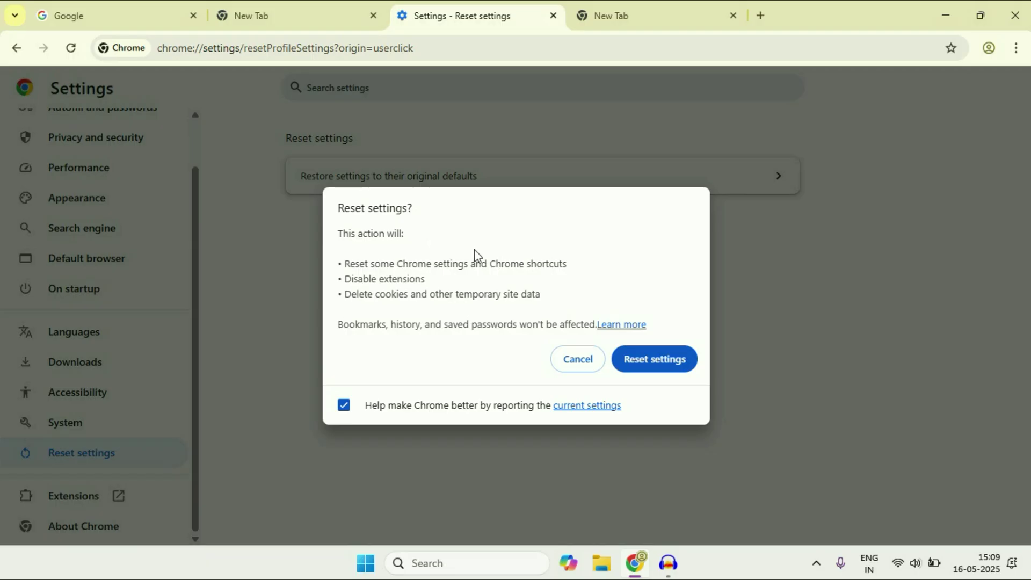
{"action": "left_click", "coordinate": [345, 407]}
{"action": "left_click", "coordinate": [657, 358]}
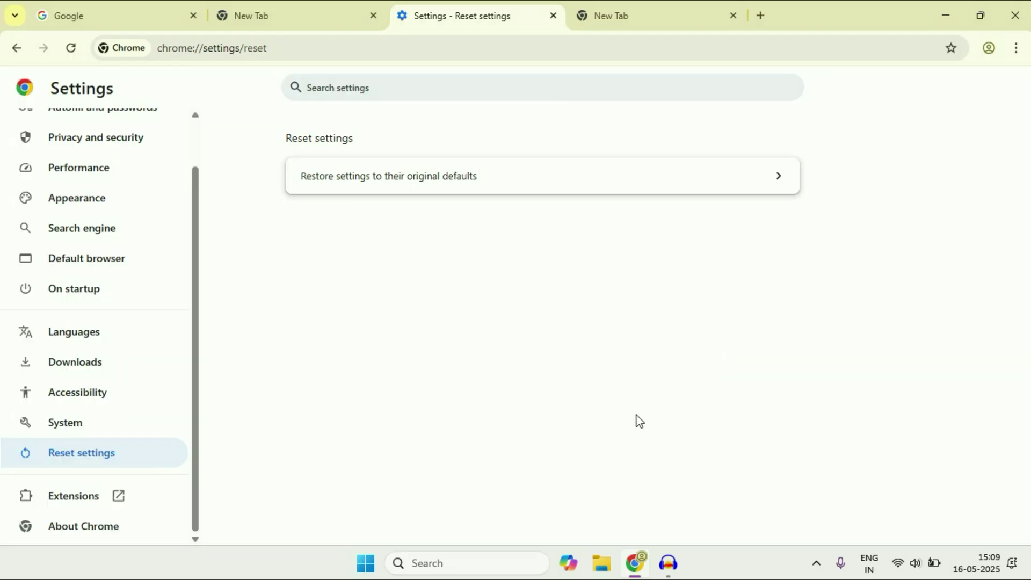
{"action": "left_click", "coordinate": [946, 24]}
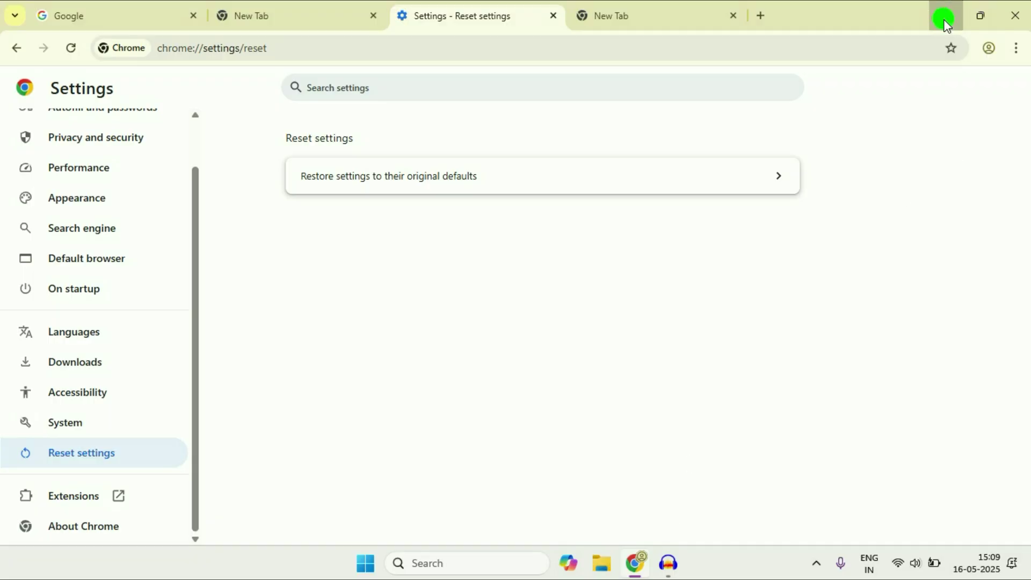